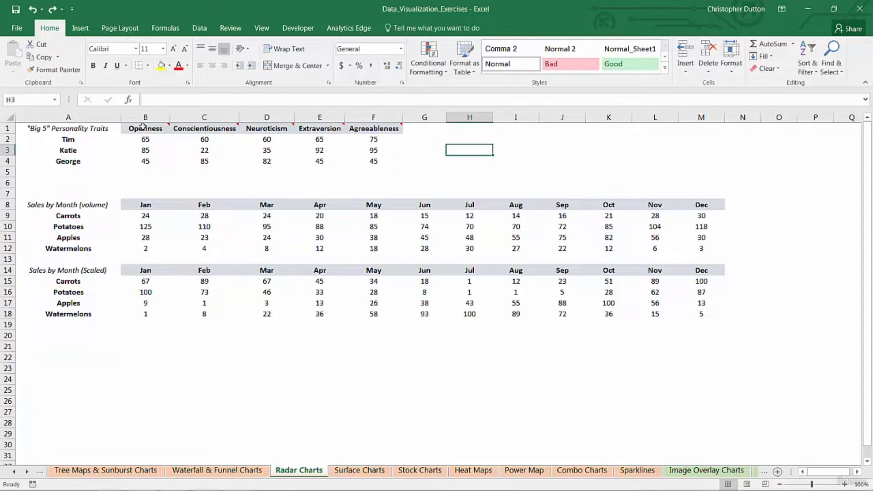
- Select the whole Big 5 table A1:F4, including the trait headings and the three names
drag(143, 128, 387, 127)
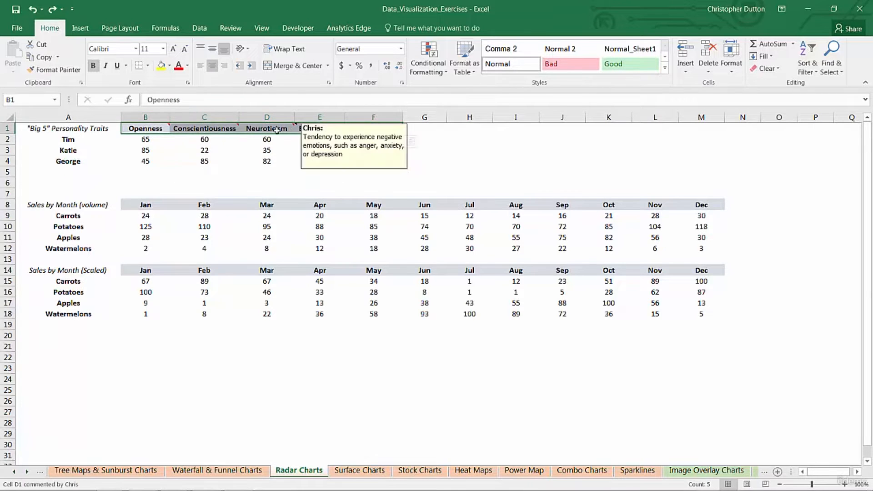
click(138, 141)
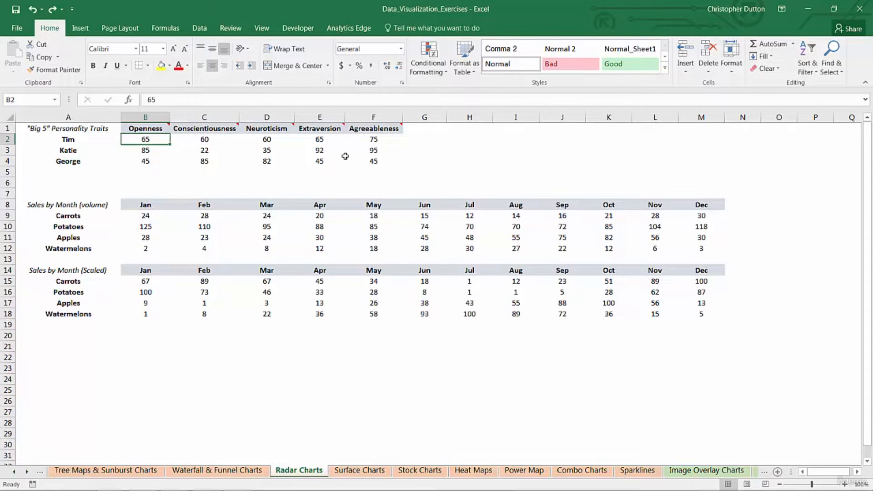
drag(78, 140, 82, 161)
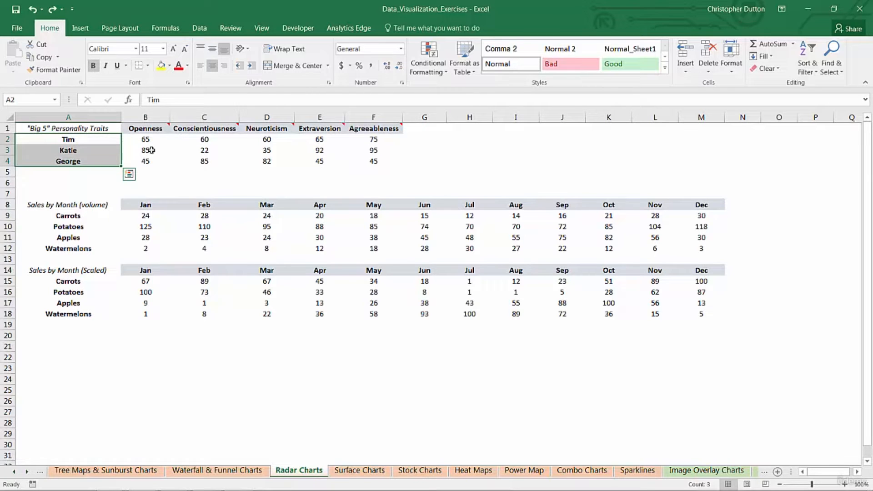
drag(54, 128, 372, 161)
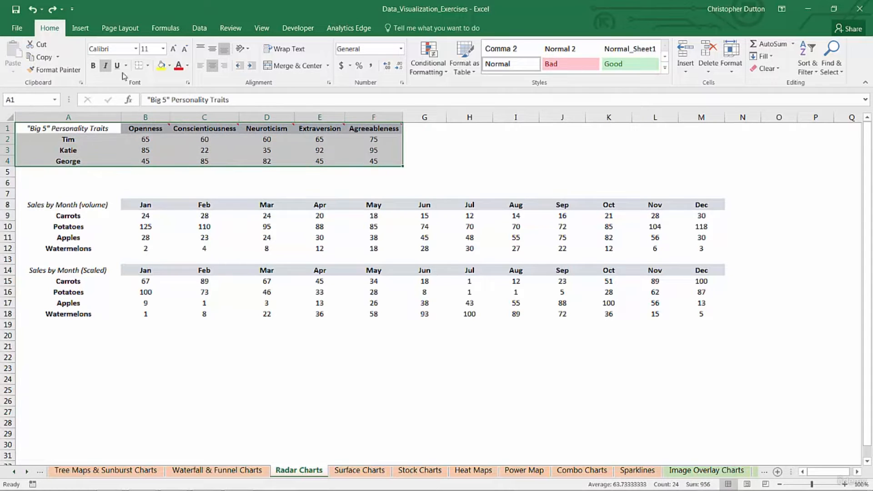
click(77, 28)
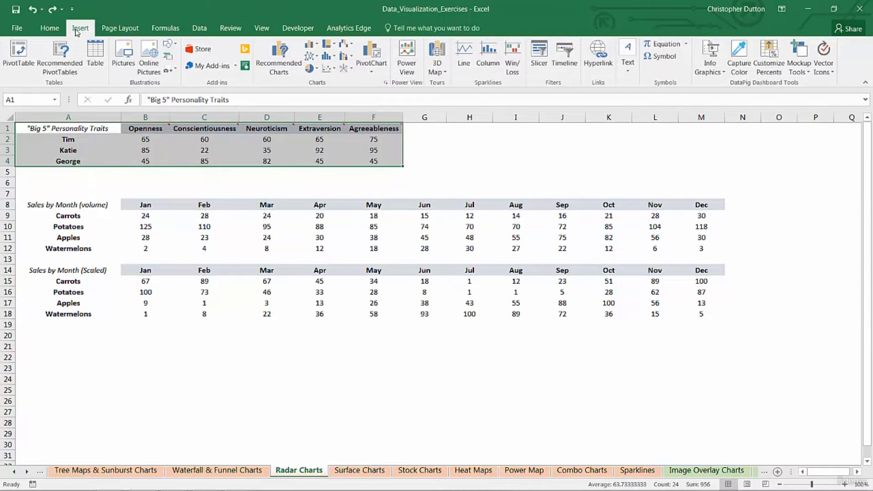
- Insert a basic Radar chart of Tim's, Katie's and George's five trait scores
click(345, 69)
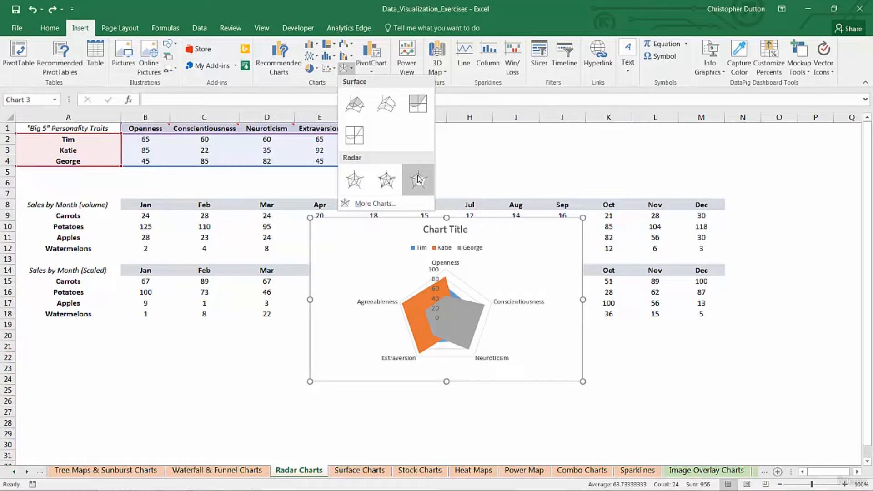
click(355, 183)
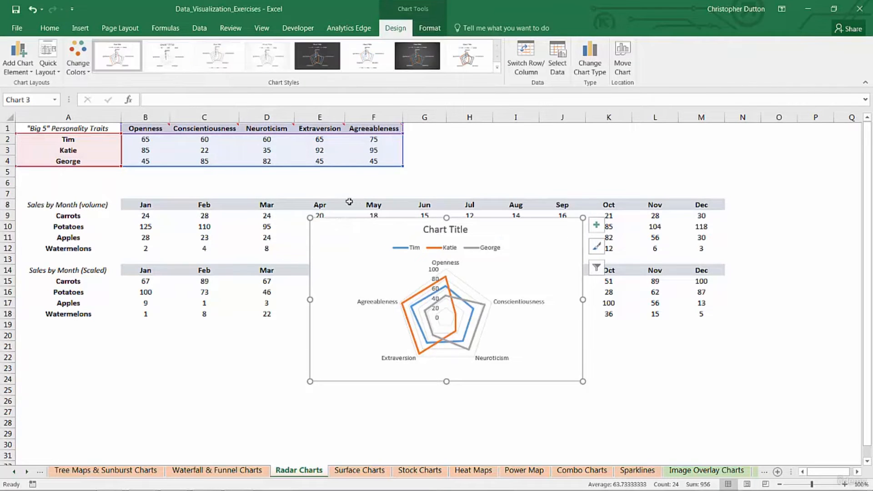
- Delete the chart title and move the legend to the bottom of the chart
click(457, 227)
key(Delete)
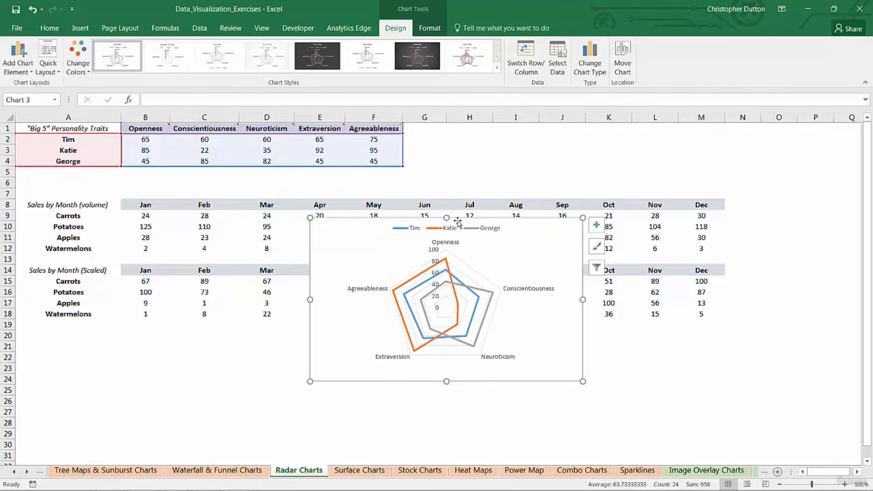
right_click(468, 228)
click(504, 321)
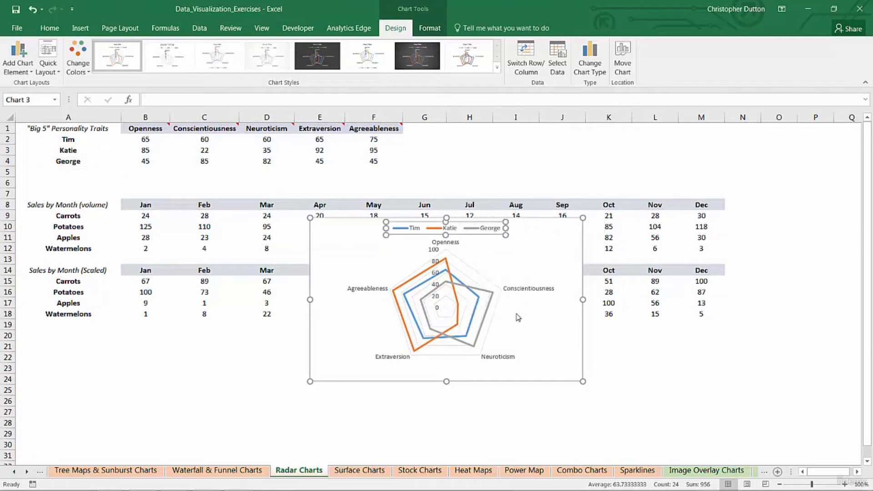
click(737, 220)
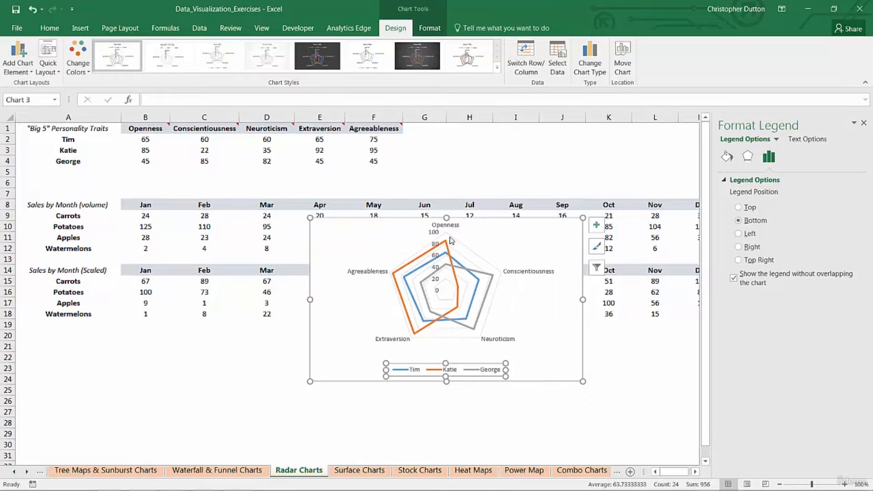
- Delete the value-axis labels and make the major gridlines solid with 22% transparency
click(434, 236)
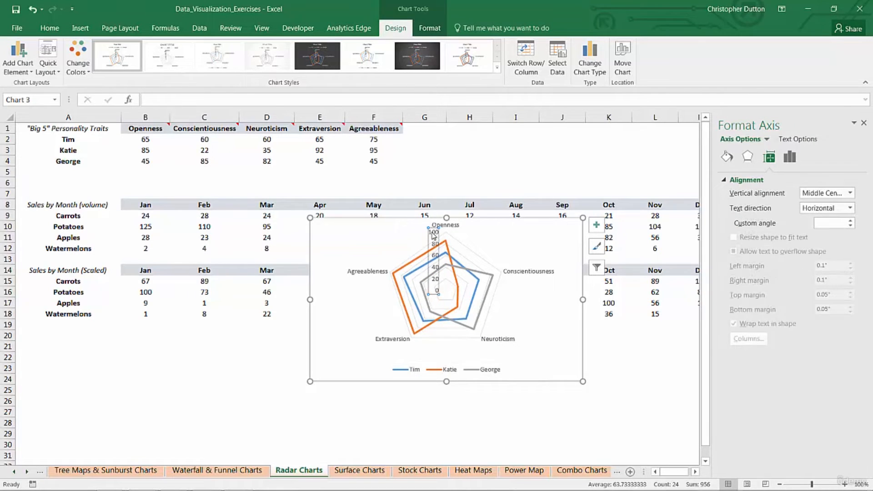
key(Delete)
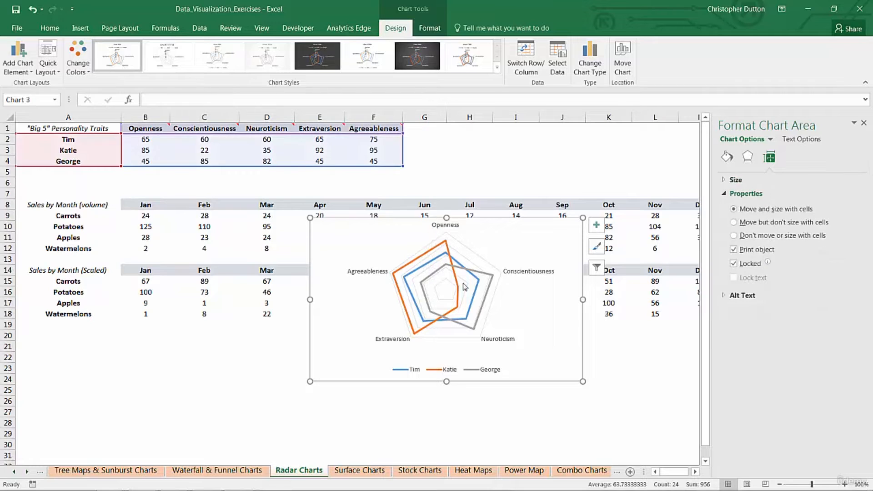
click(468, 262)
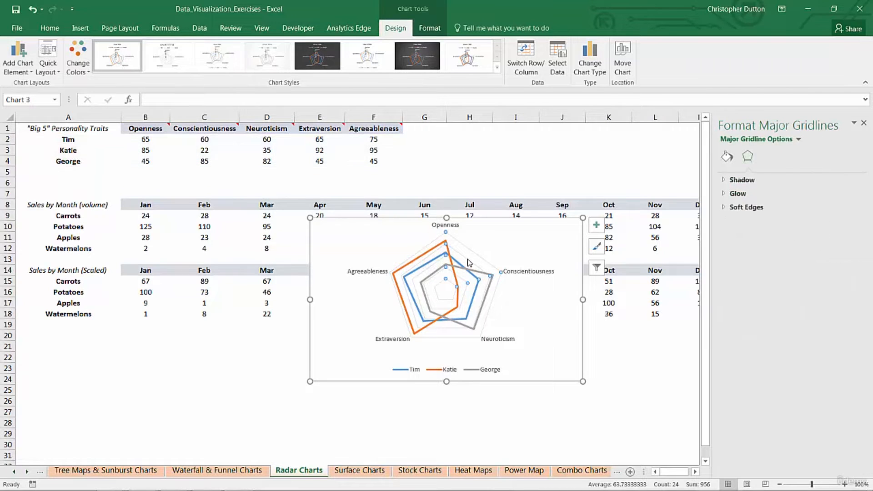
click(727, 157)
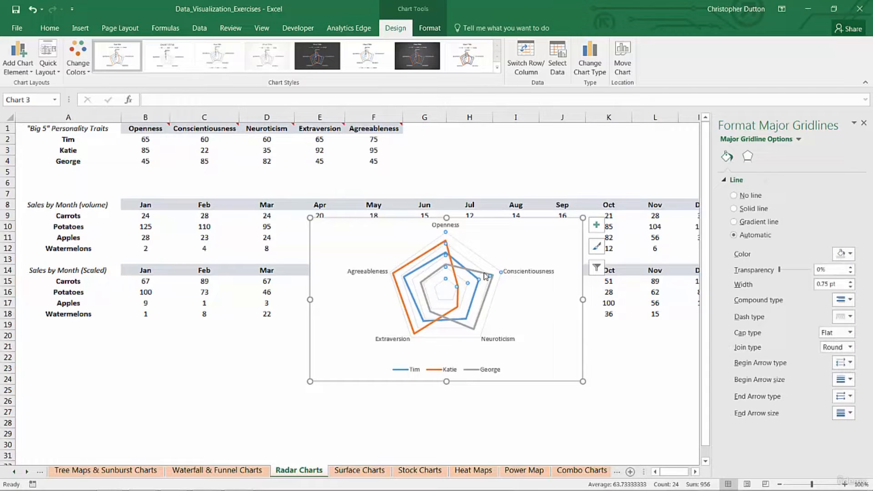
click(734, 208)
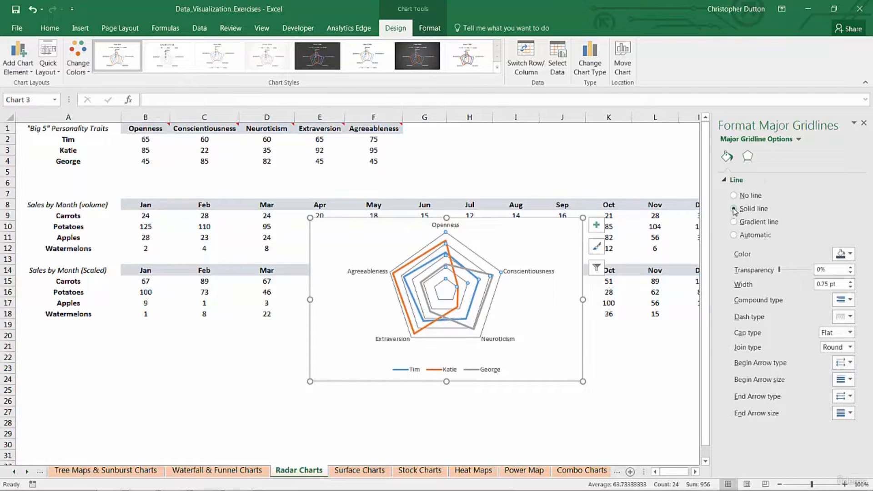
drag(781, 272, 788, 273)
click(863, 123)
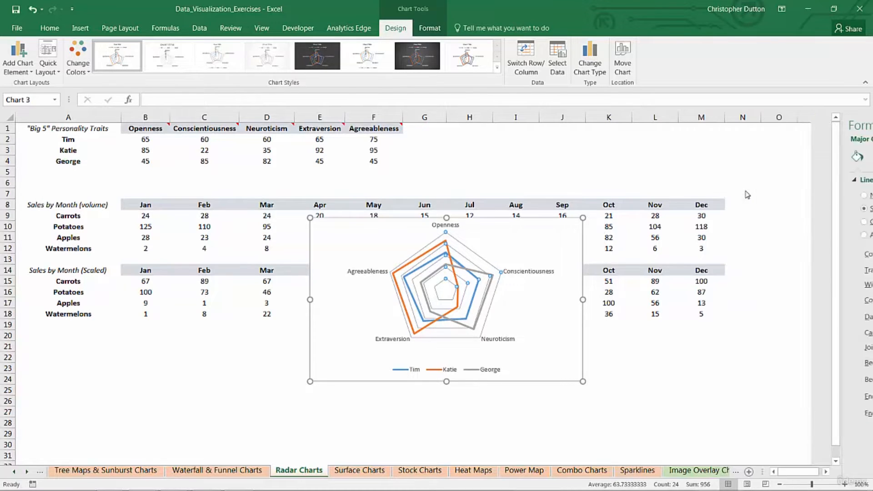
- Move the radar chart beside the Big 5 table and insert three blank rows at row 6
drag(580, 339, 679, 246)
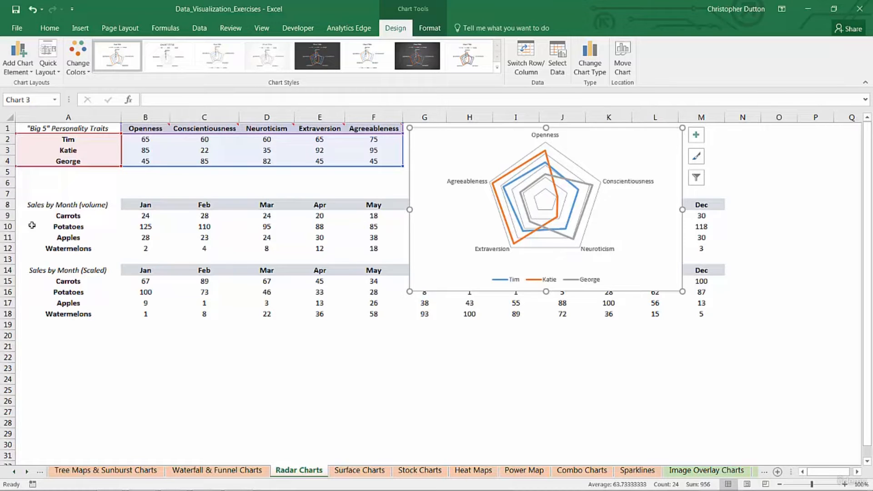
click(7, 182)
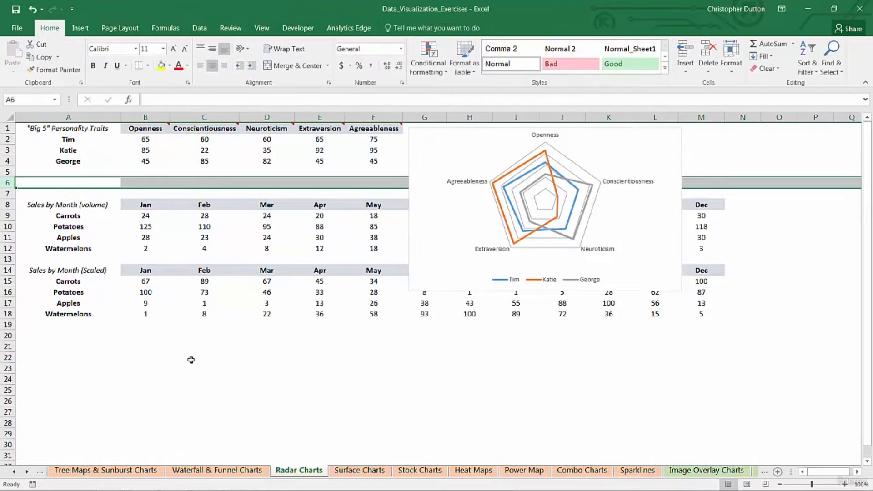
right_click(7, 182)
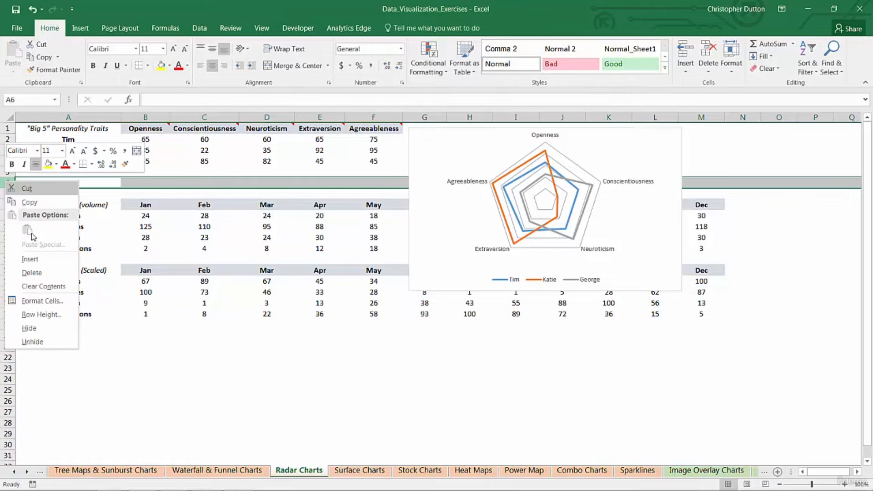
click(43, 259)
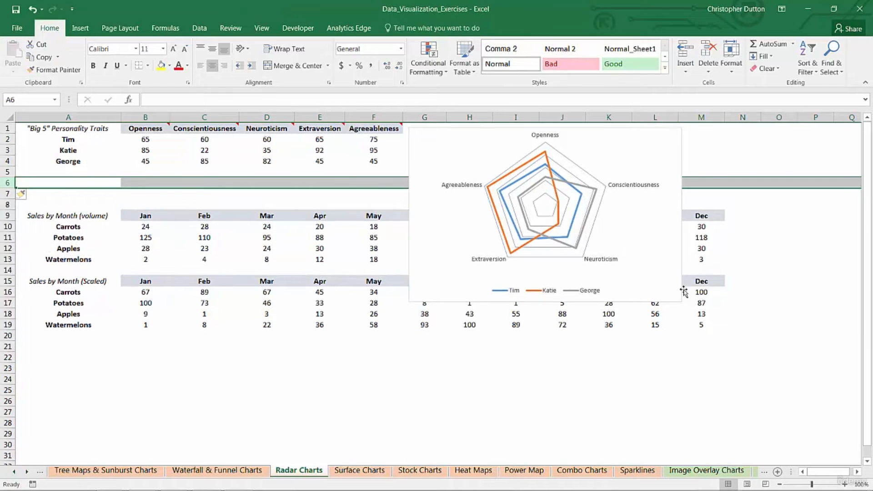
key(F4)
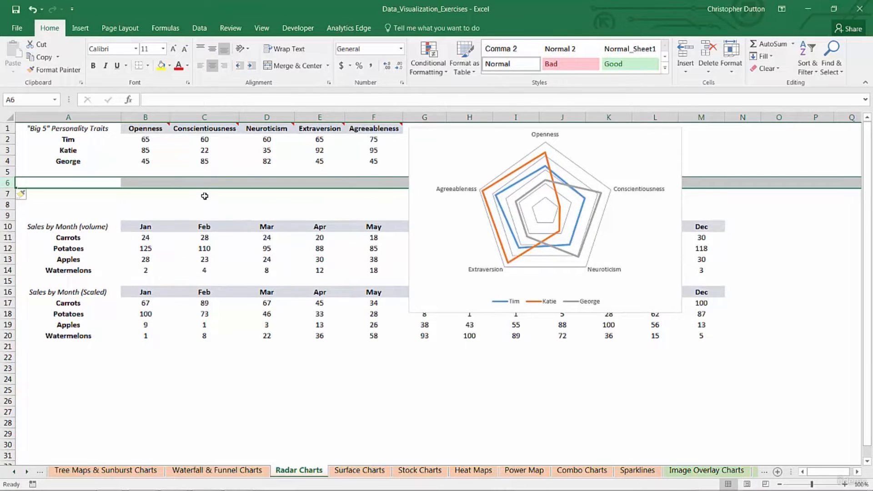
key(F4)
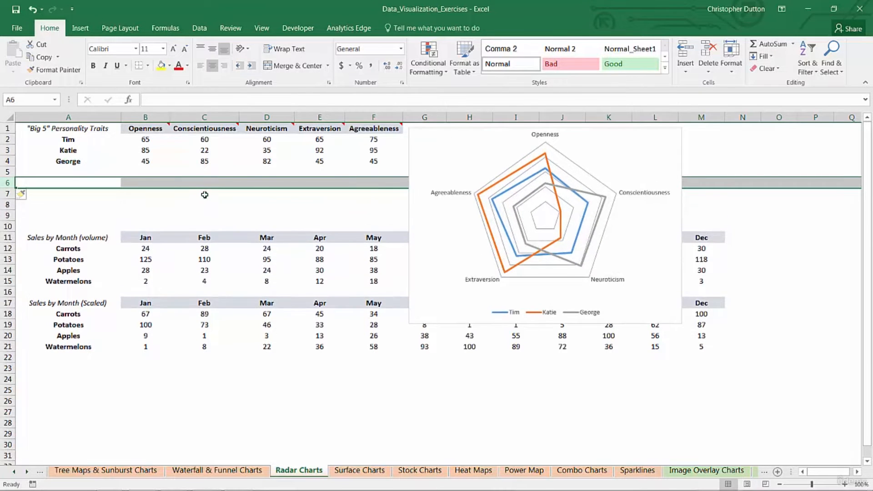
- Set the chart area to 'Don't move or size with cells'
right_click(413, 144)
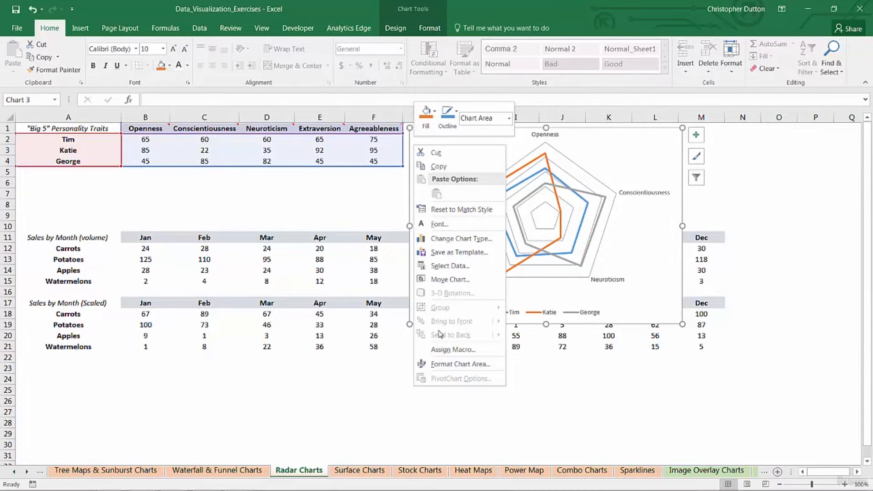
click(456, 365)
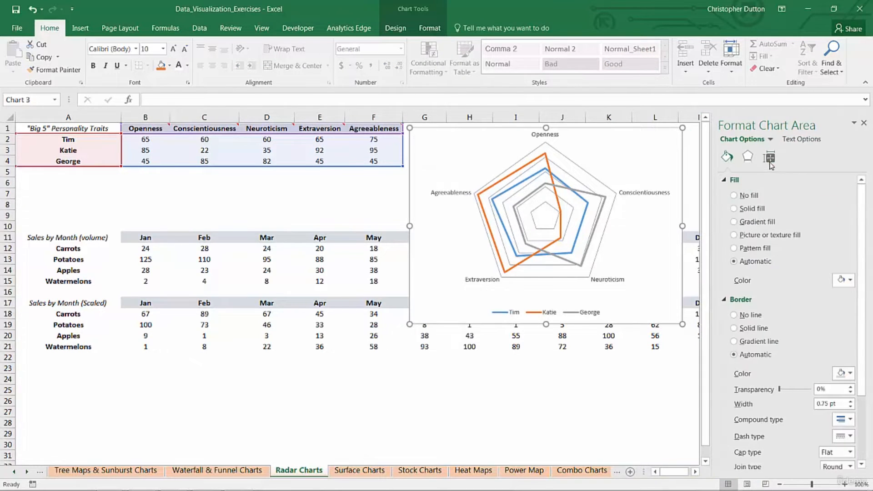
click(769, 158)
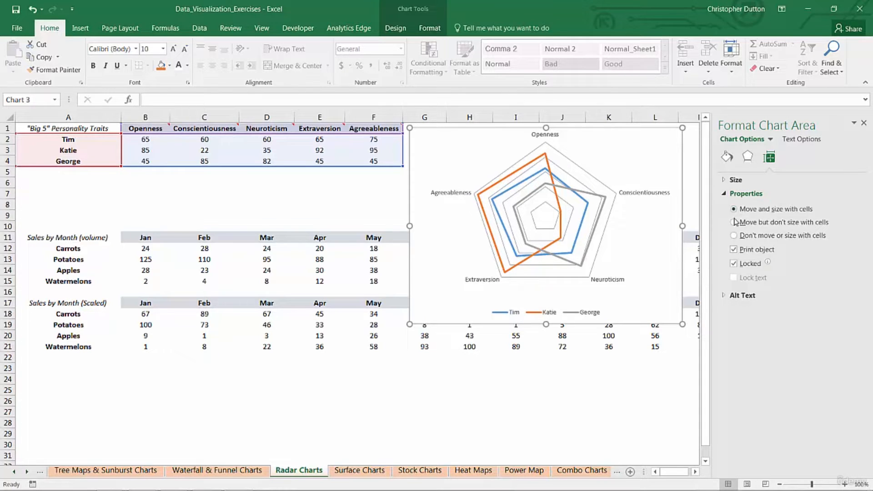
click(734, 236)
- Insert three more blank rows at row 8 so the sales tables start at row 21
right_click(11, 203)
click(36, 281)
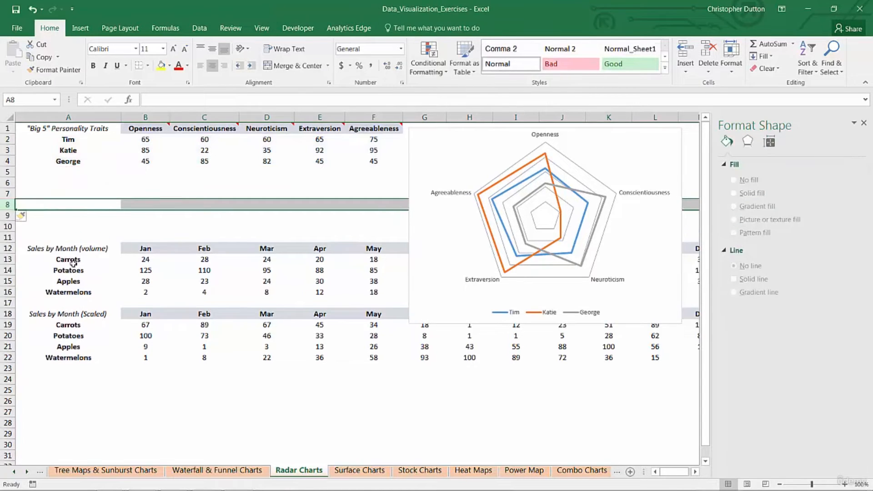
key(F4)
key(F4)
key(F4)
key(F4)
key(F4)
key(F4)
key(F4)
key(F4)
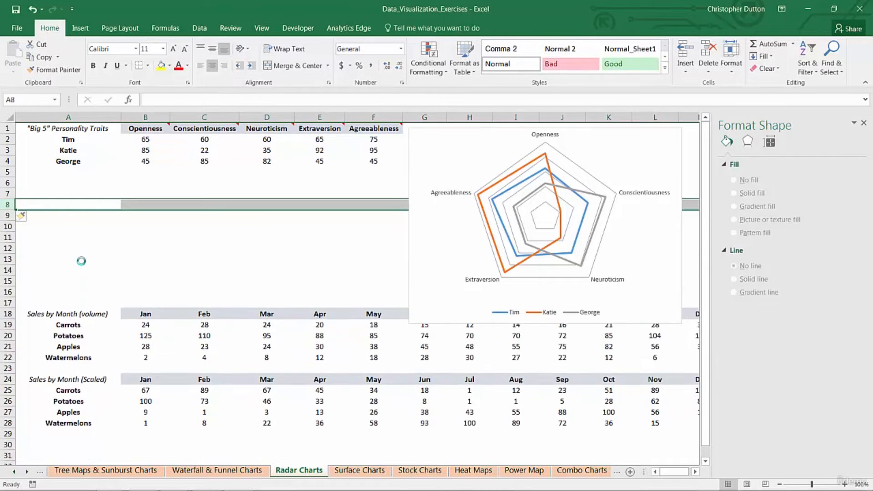
key(F4)
click(300, 249)
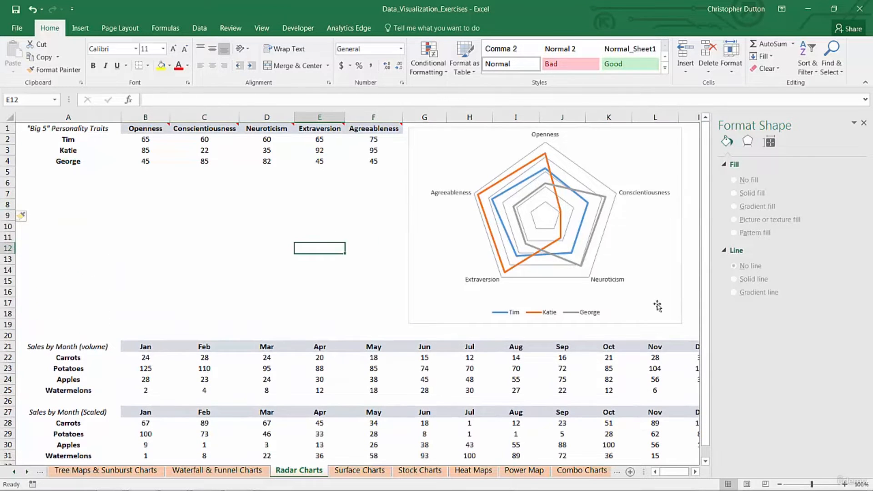
click(863, 124)
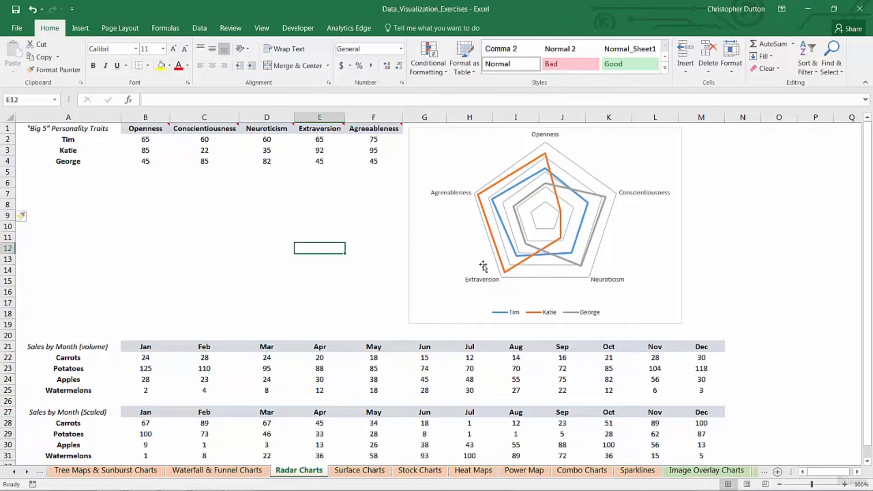
mouse_move(516, 258)
mouse_move(581, 235)
click(506, 183)
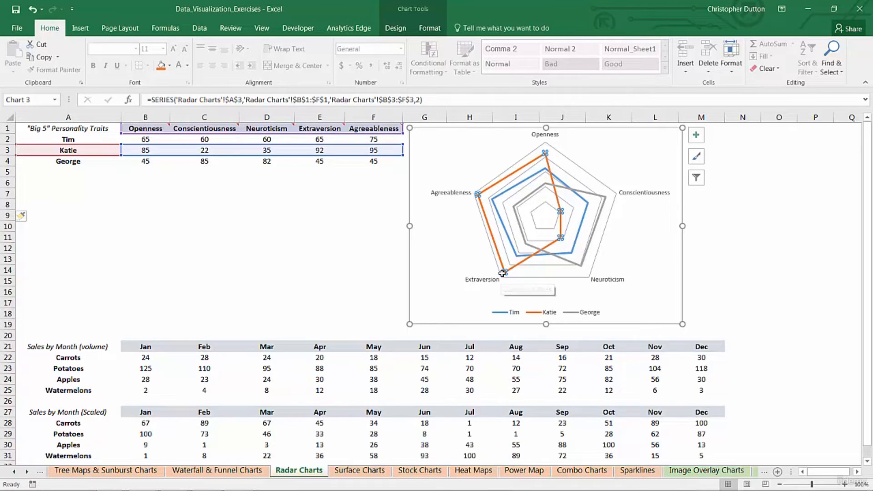
mouse_move(501, 271)
click(598, 197)
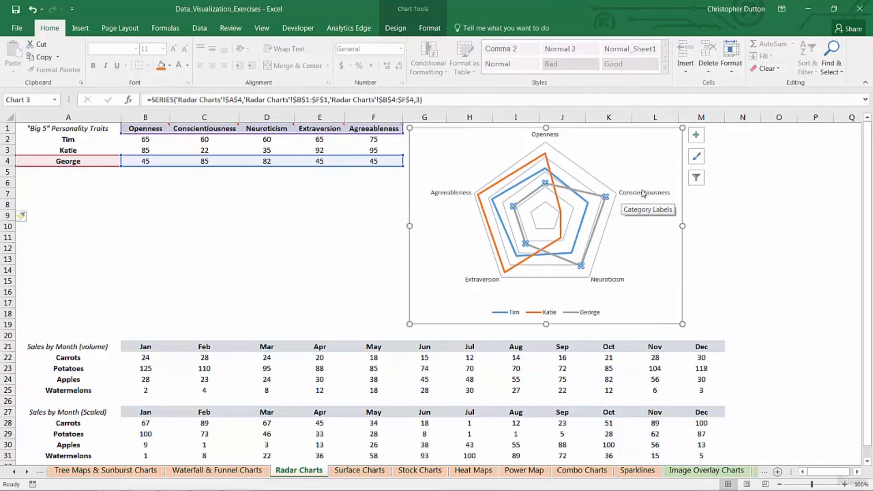
mouse_move(581, 263)
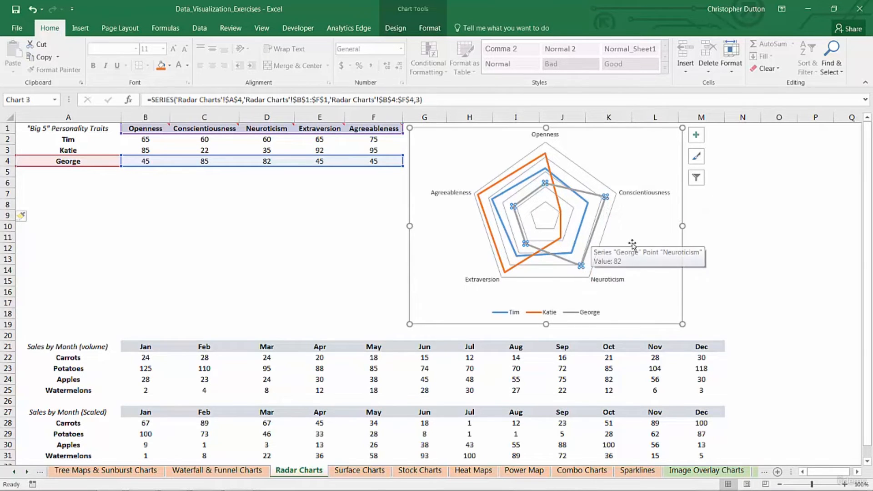
click(374, 237)
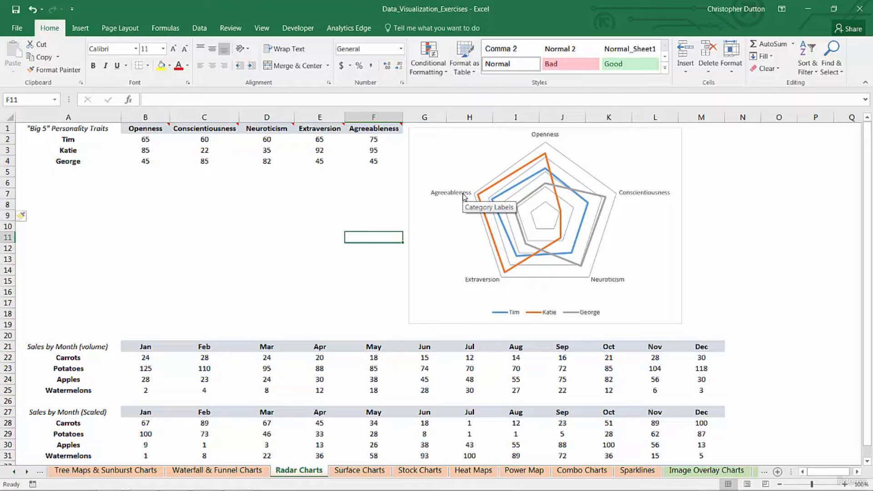
- Scroll down to the Sales by Month volume and scaled tables starting at row 21
click(382, 190)
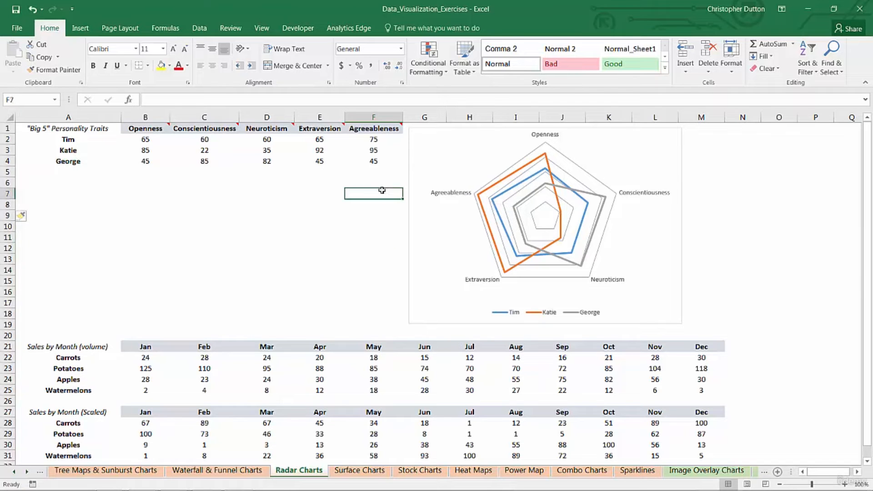
scroll(364, 205, down, 6)
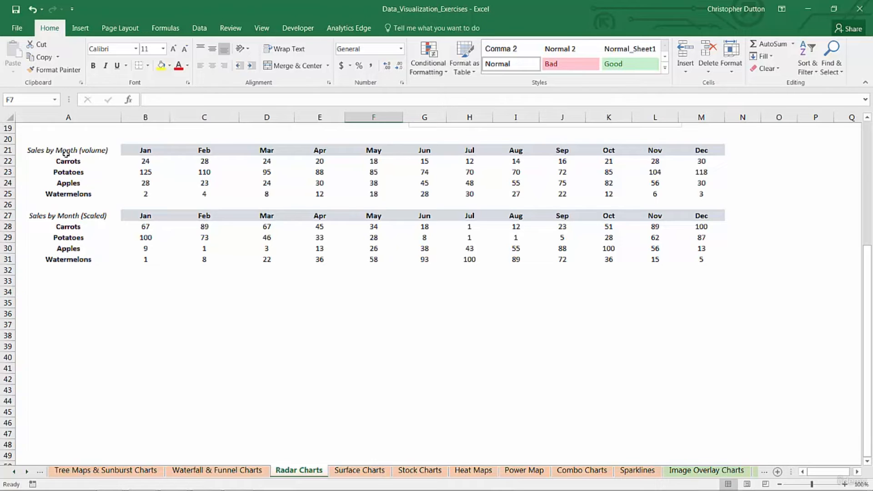
- Insert a basic Radar chart of the monthly volume table A21:M25
drag(61, 151, 696, 192)
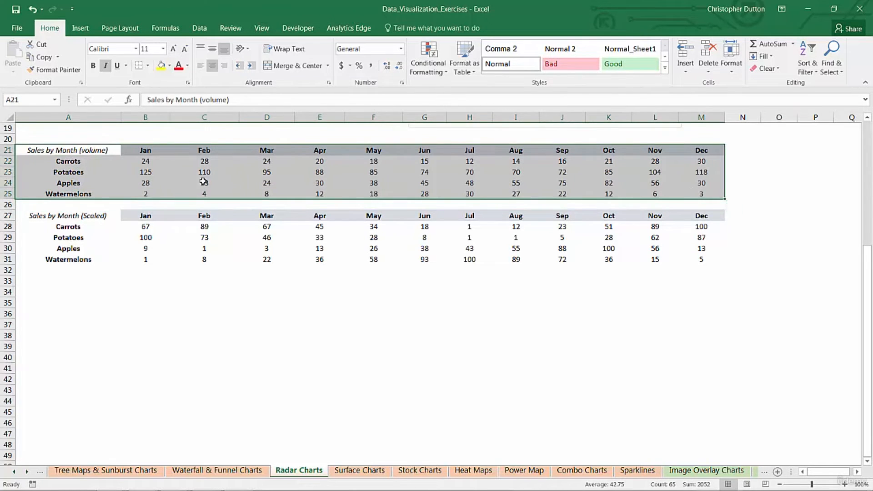
click(85, 26)
click(346, 71)
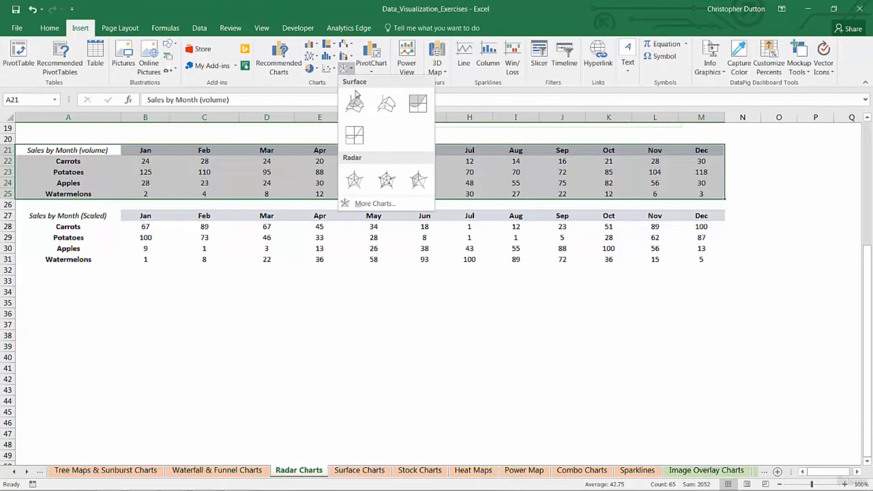
click(354, 181)
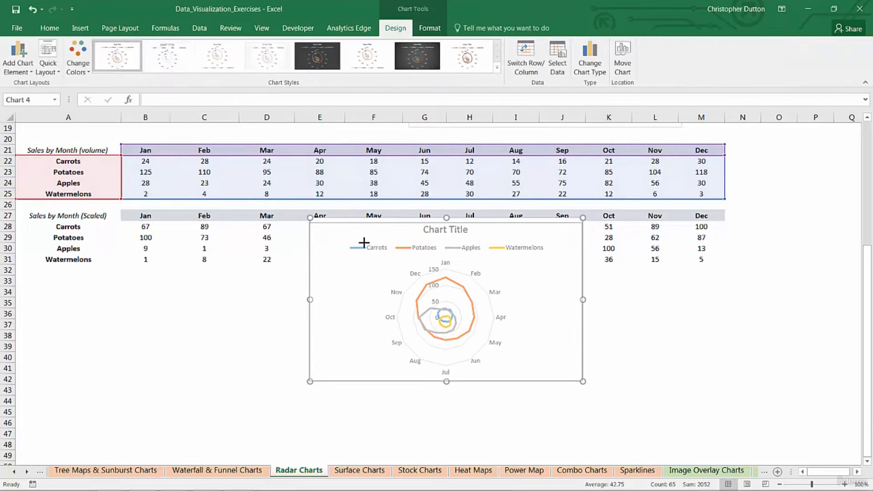
- Move the volume chart below the tables, delete its title and enlarge it
drag(371, 220, 123, 293)
click(188, 302)
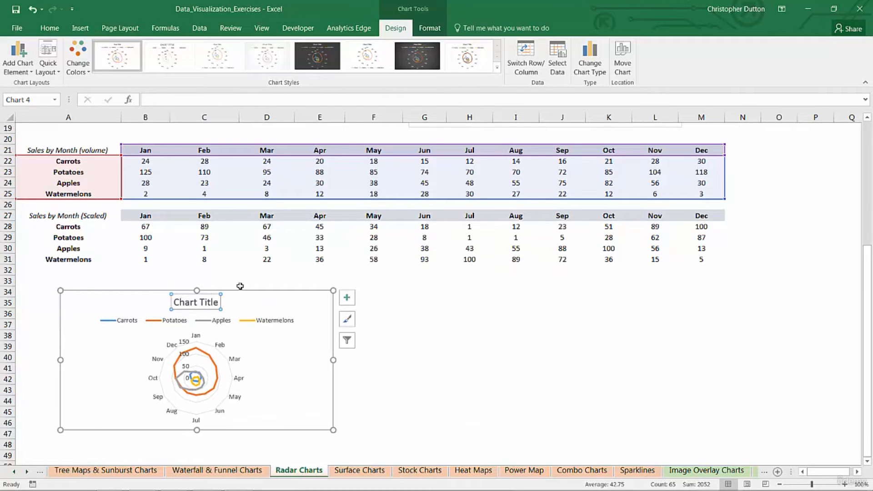
key(Delete)
drag(333, 429, 375, 452)
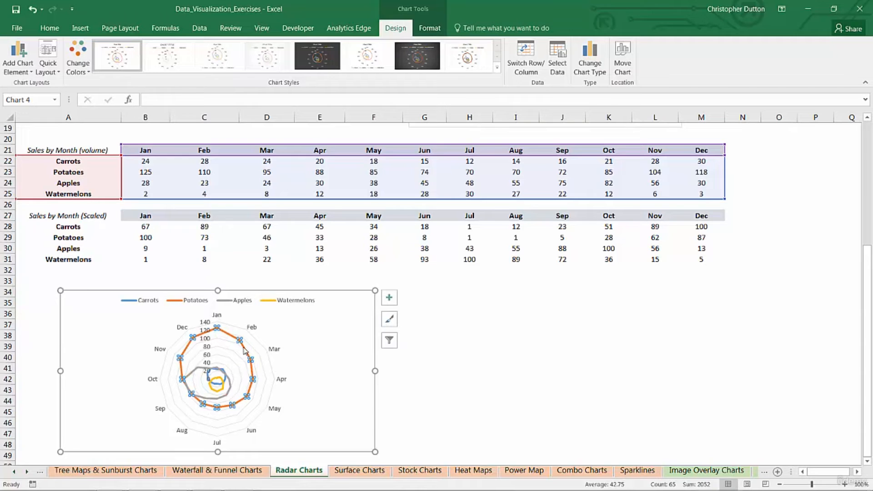
- Inspect the Potatoes, Watermelons and Carrots series on the volume chart
click(244, 351)
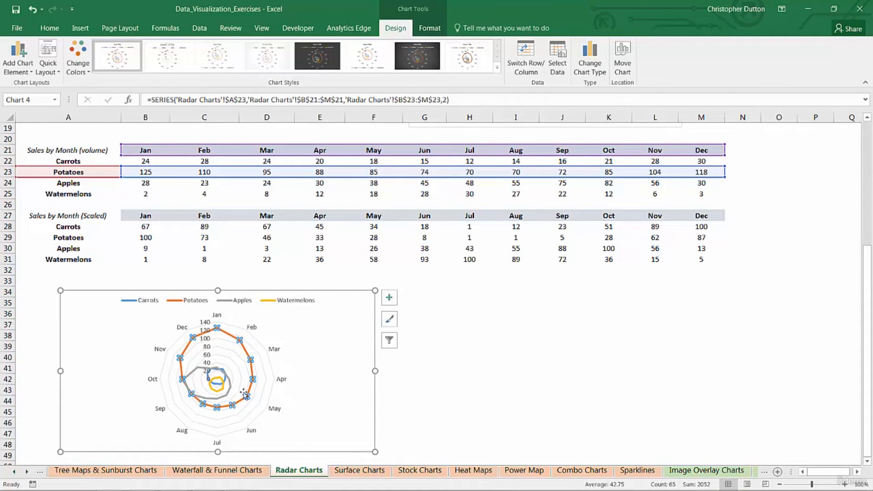
key(Escape)
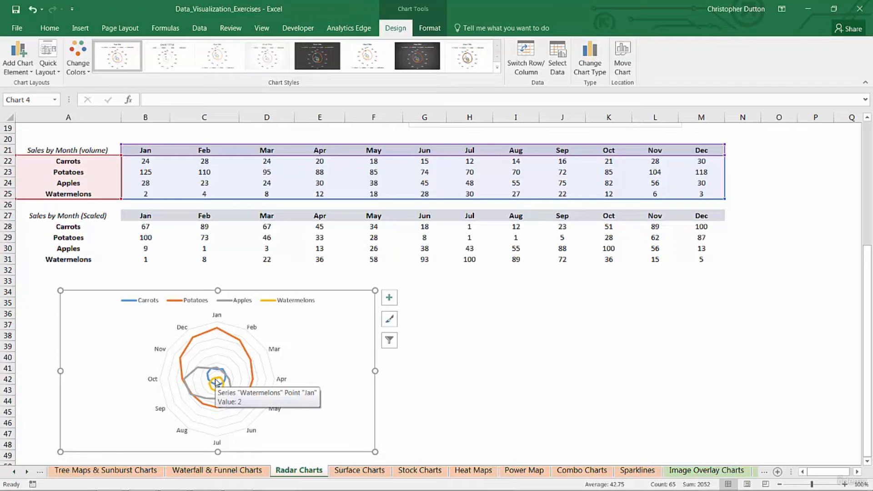
click(217, 383)
click(214, 369)
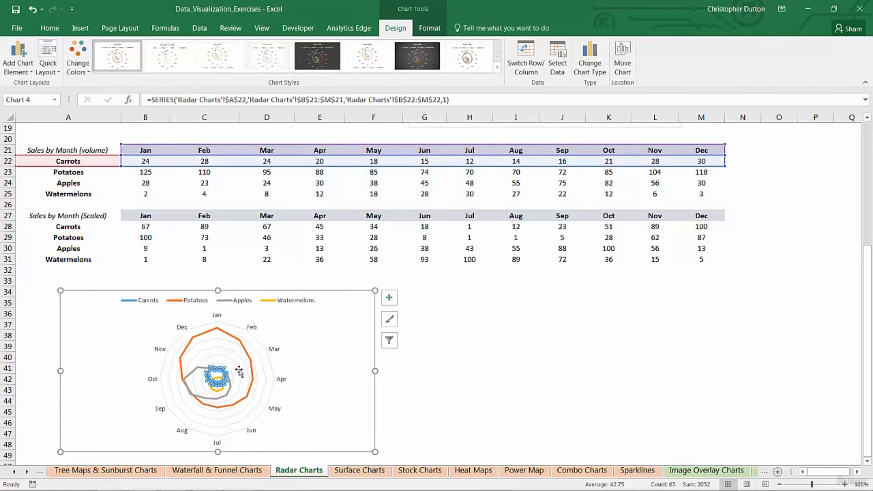
click(479, 349)
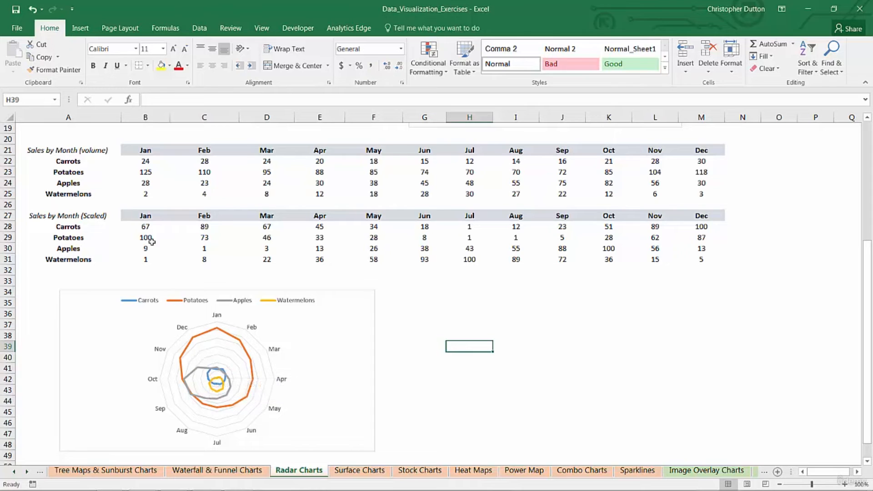
- Review B28's min–max scaling formula and leave it unchanged
click(94, 218)
click(81, 150)
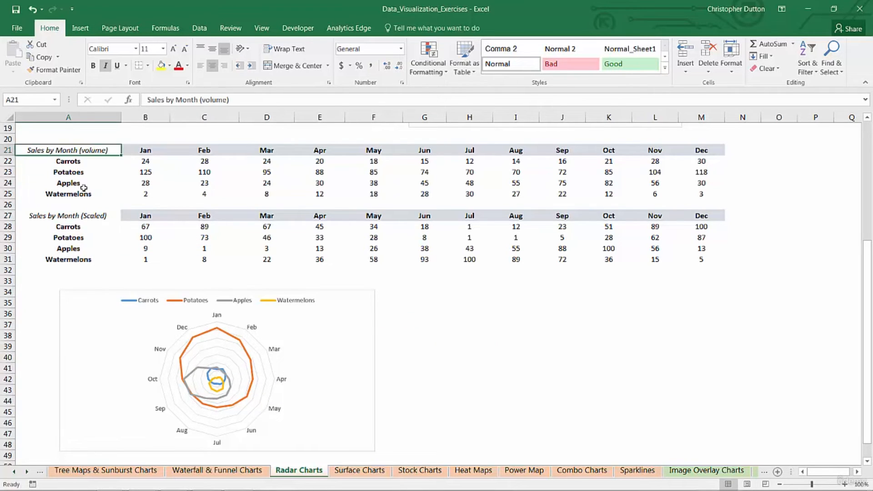
click(88, 215)
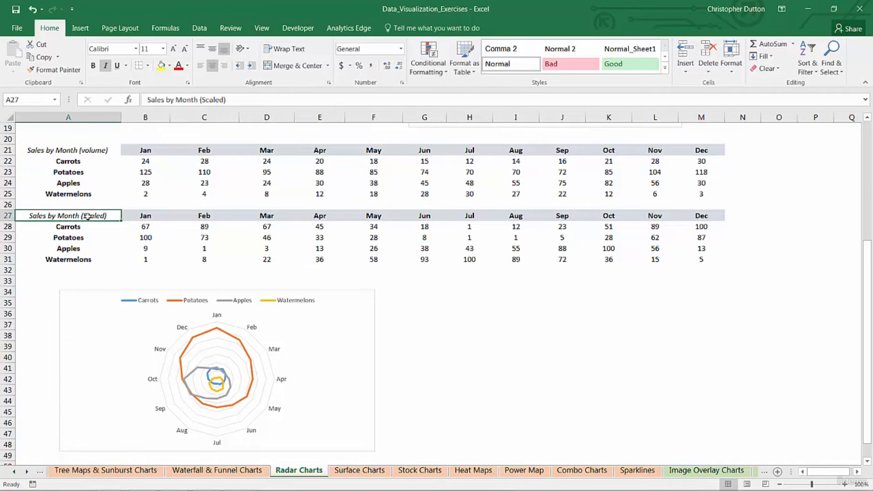
click(148, 226)
click(389, 97)
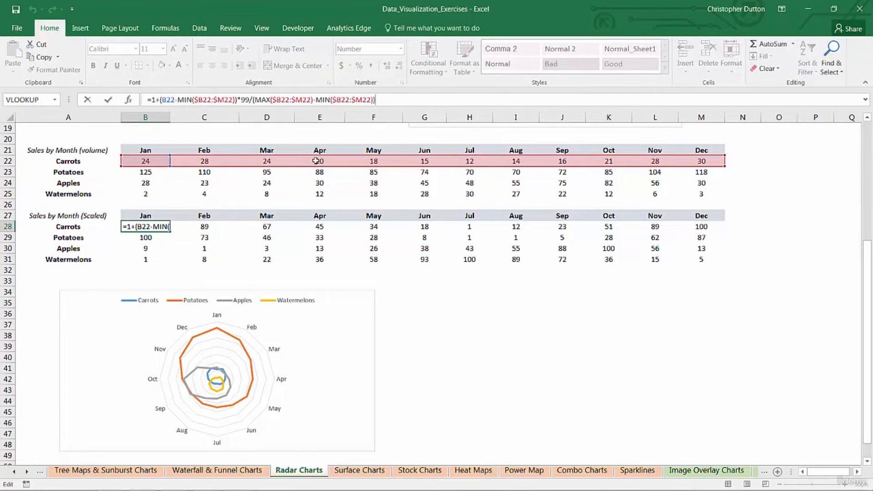
key(Return)
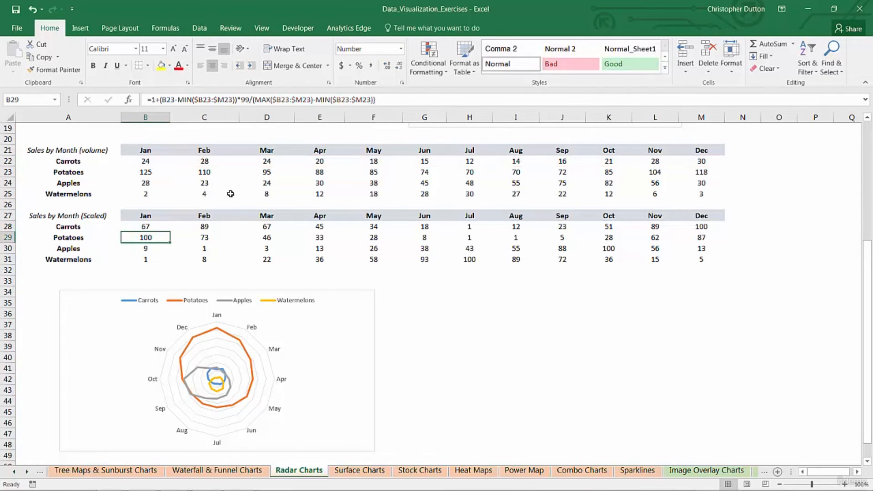
click(145, 225)
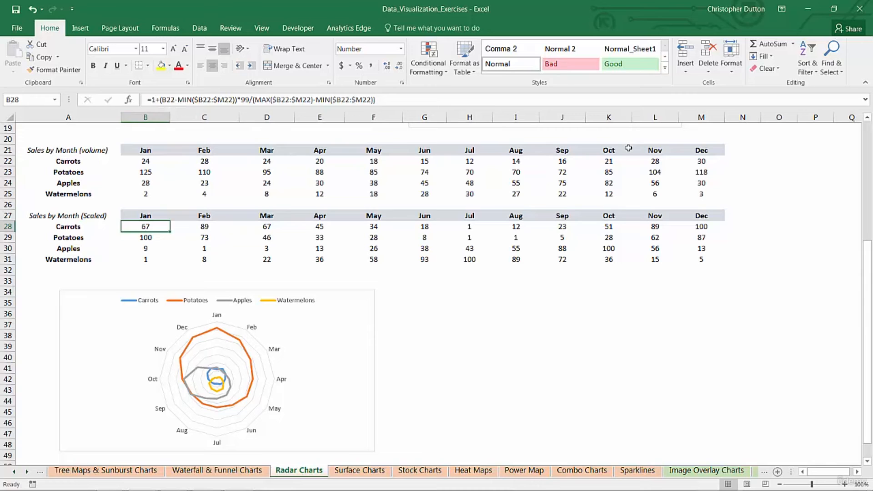
- Try a 999 multiplier in B28, fill it across the Carrots row, then undo the fill
click(155, 99)
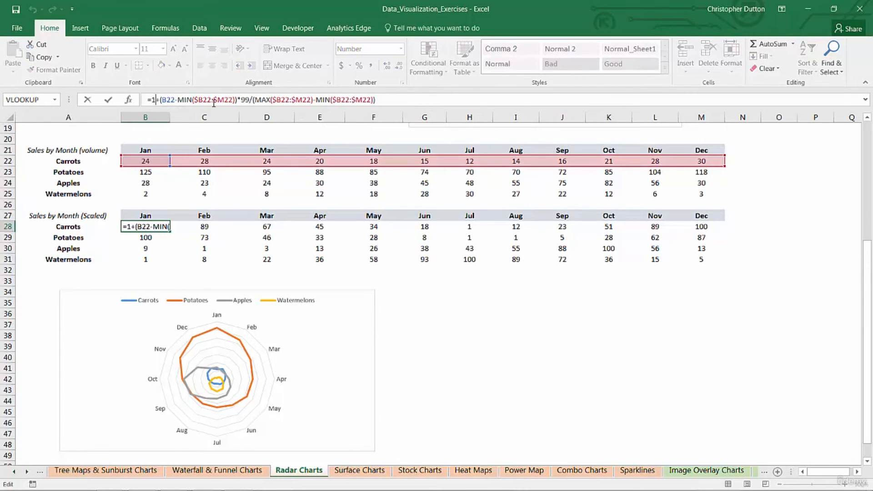
drag(249, 99, 241, 100)
text(999)
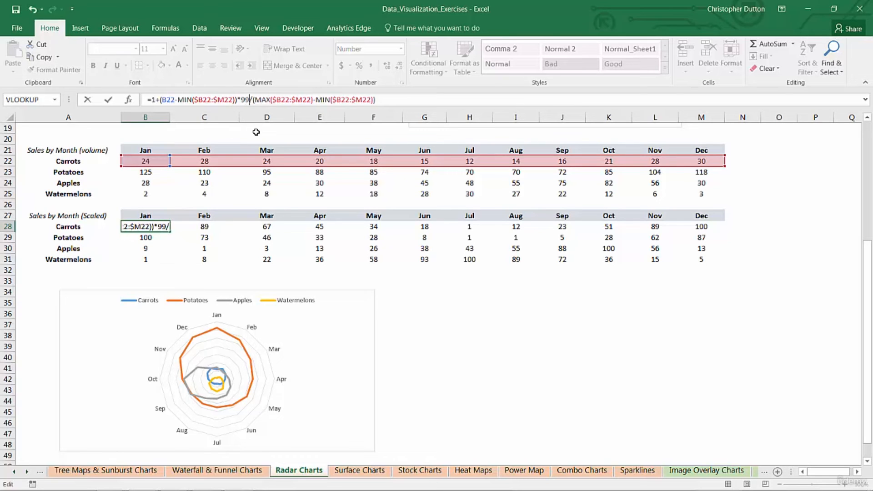
key(ctrl+Return)
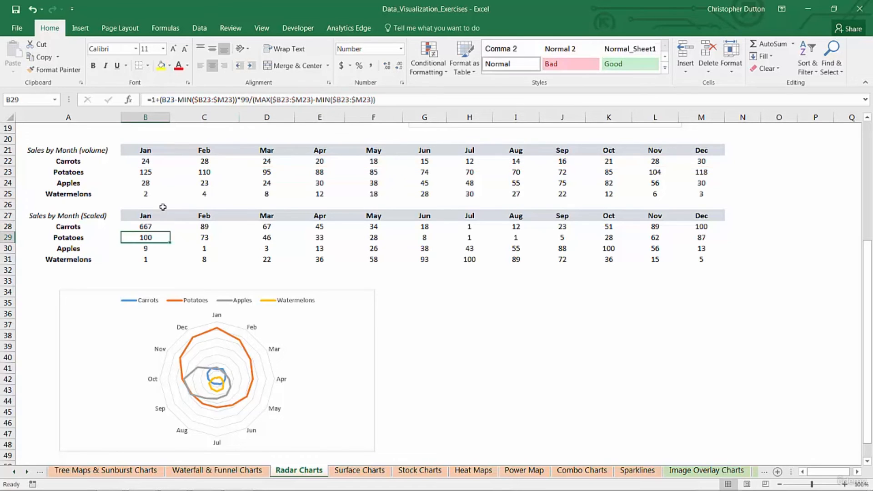
drag(170, 230, 724, 230)
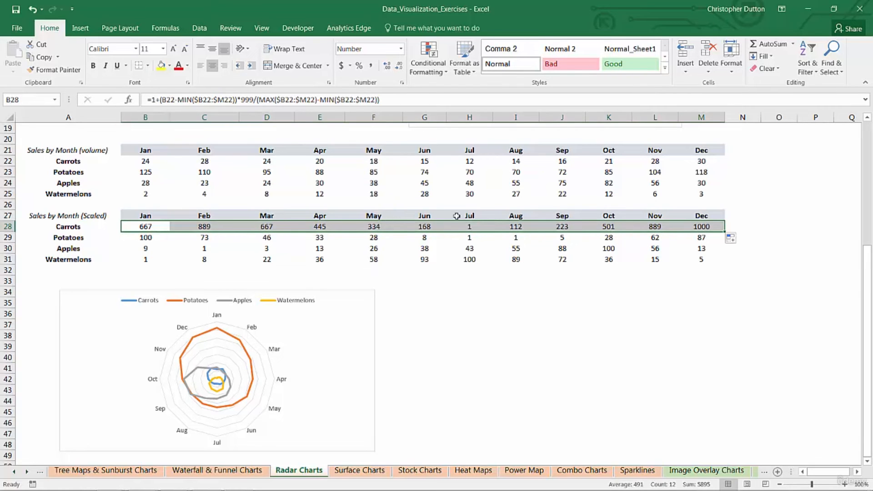
key(ctrl+z)
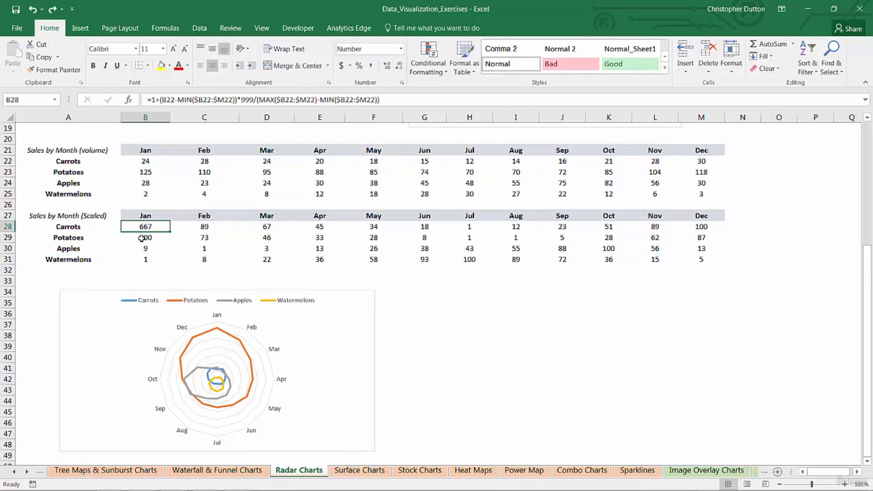
- Restore B28's multiplier to 99 and select the scaled sales table
click(252, 100)
key(BackSpace)
key(Return)
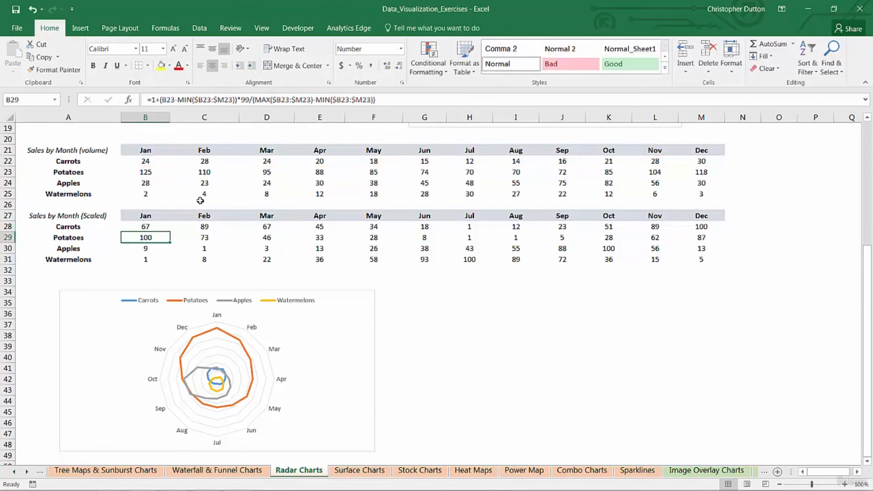
drag(93, 217, 700, 255)
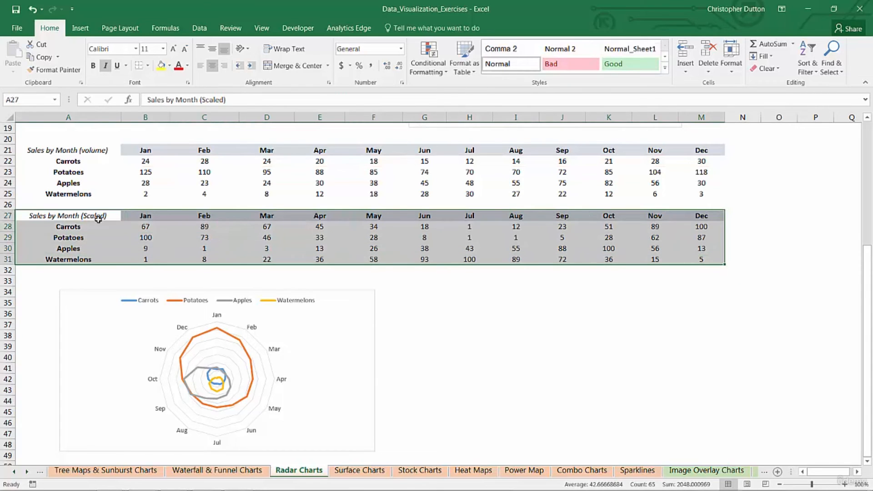
- Insert a Radar chart of the scaled data beside the volume chart and delete its title
click(80, 28)
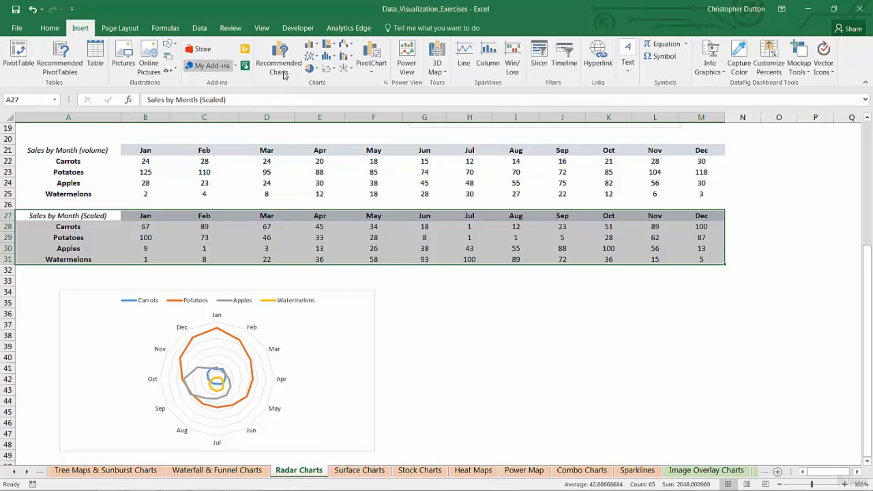
click(345, 68)
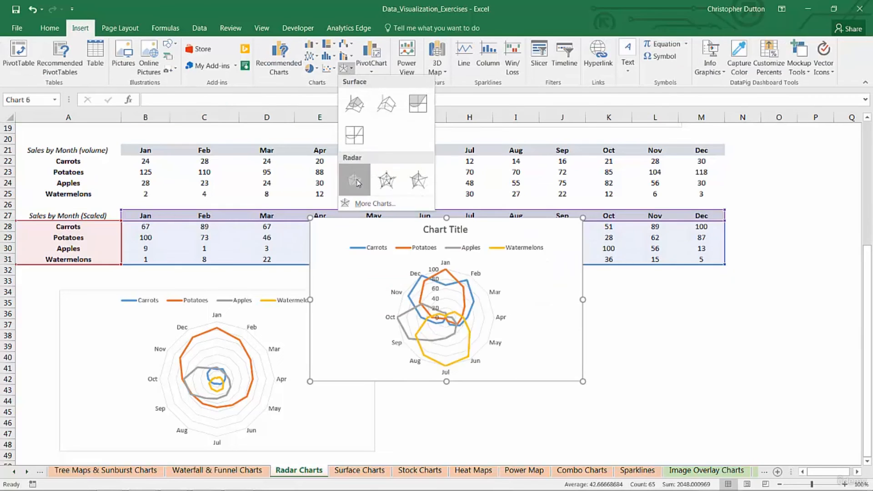
click(355, 181)
drag(382, 221, 452, 292)
click(505, 300)
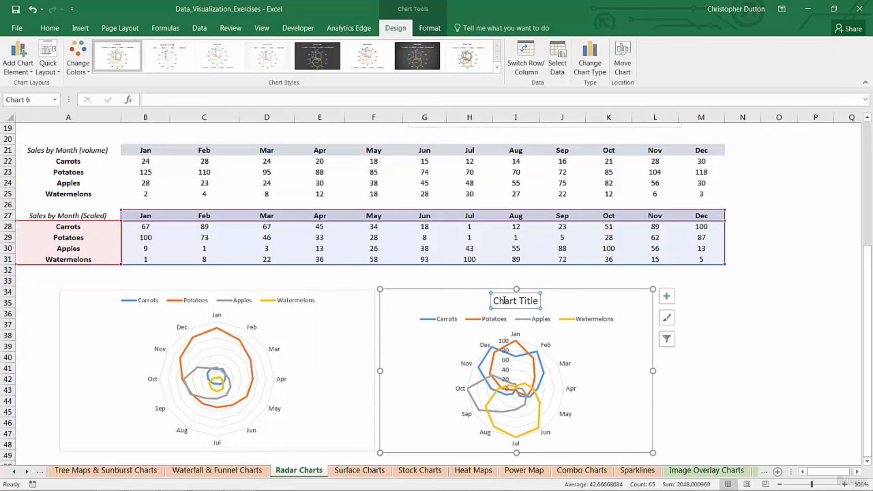
key(Delete)
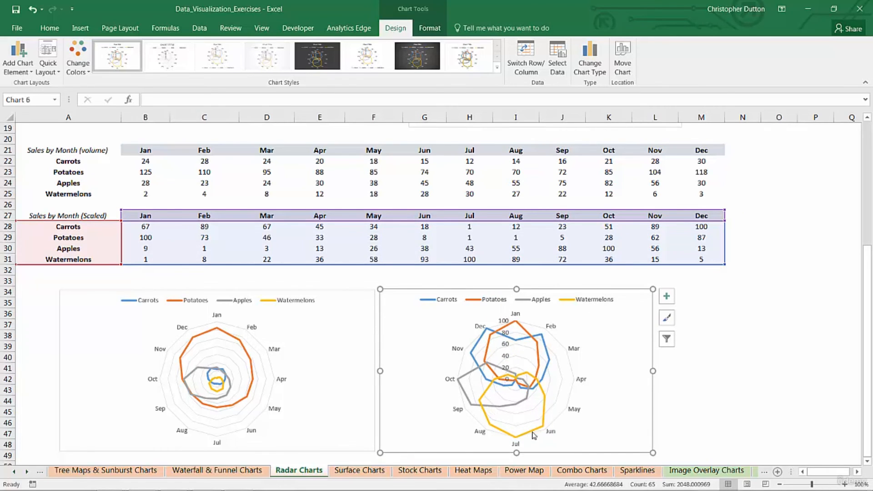
mouse_move(518, 381)
mouse_move(468, 358)
- Deselect the scaled chart and scroll back up to the Big 5 table at row 1
click(723, 288)
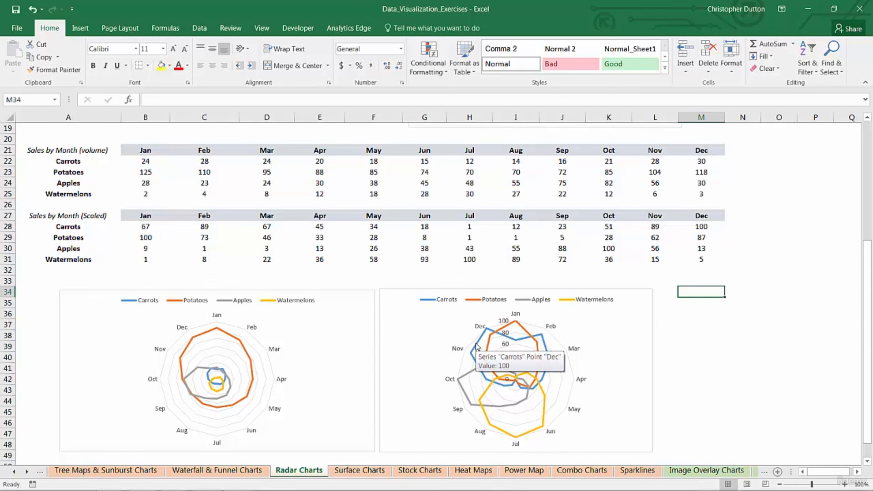
click(686, 324)
scroll(672, 314, up, 6)
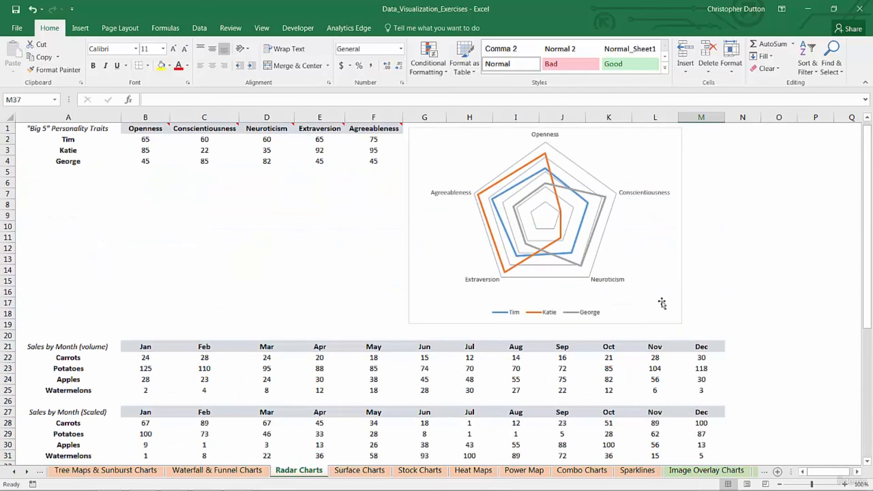